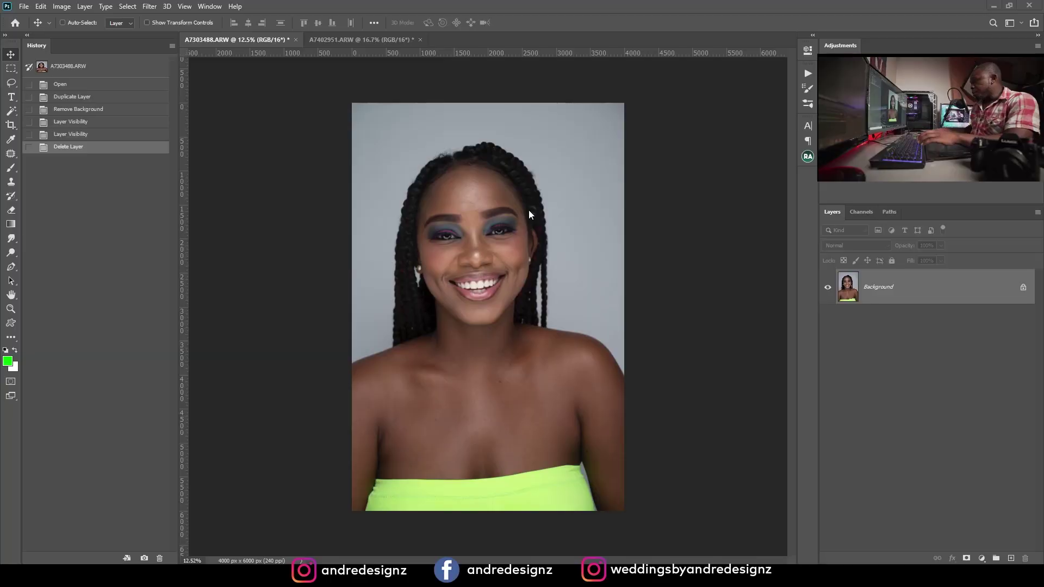
# - Zoom in on the portrait and duplicate the Background layer into a Background copy
pyautogui.hotkey('ctrl', '+')
pyautogui.scroll(1, 525, 186)
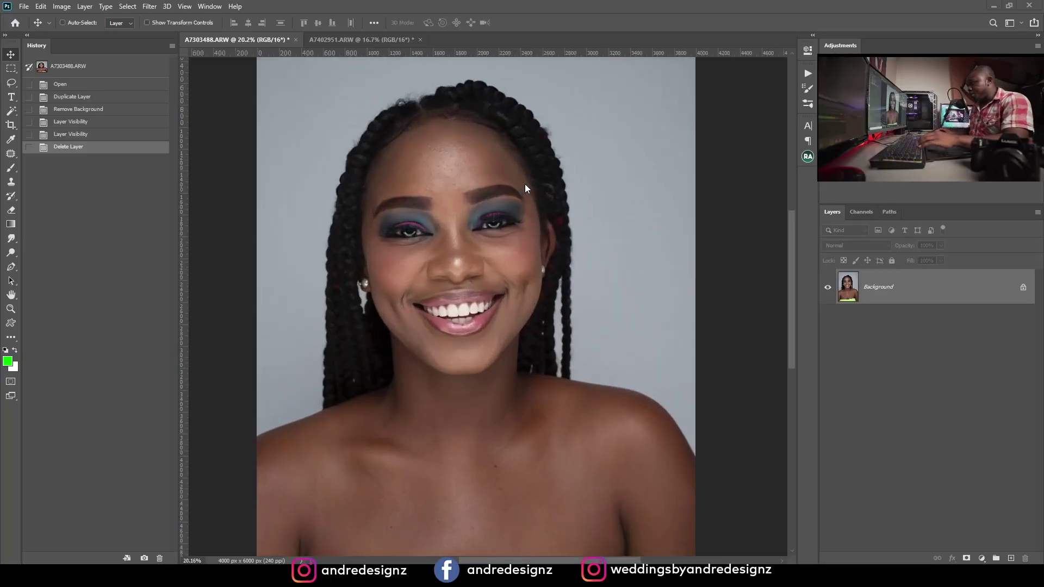
pyautogui.scroll(-3, 525, 184)
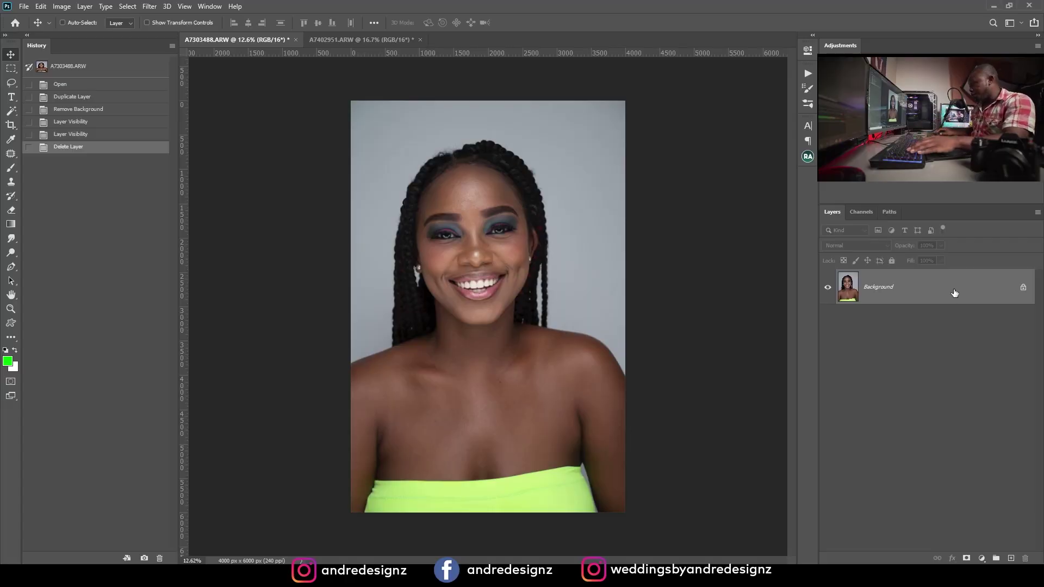
pyautogui.moveTo(955, 292); pyautogui.dragTo(1011, 559)
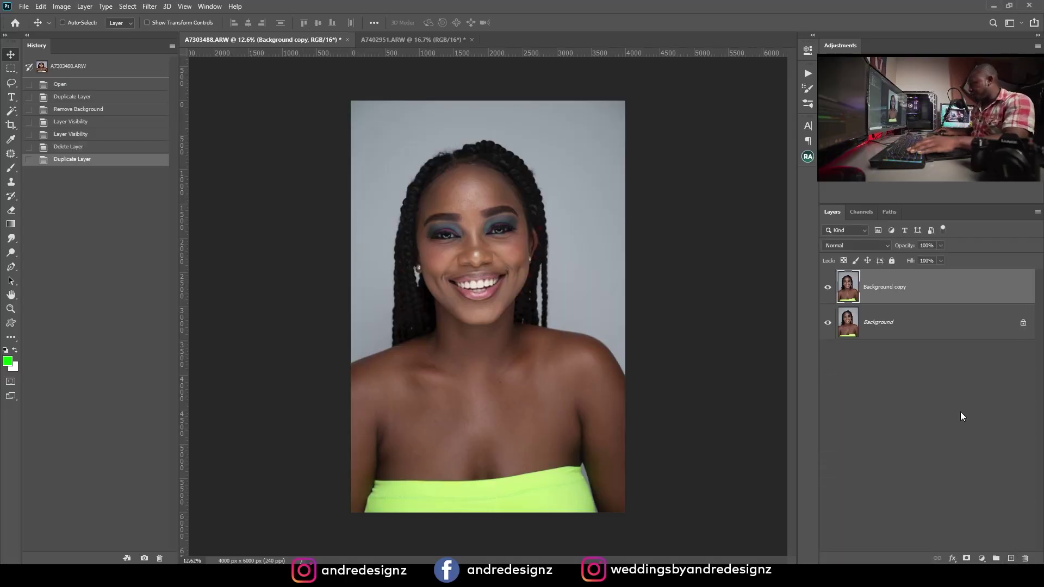
# - Show the Properties panel and apply Remove Background to the Background copy layer
pyautogui.click(209, 8)
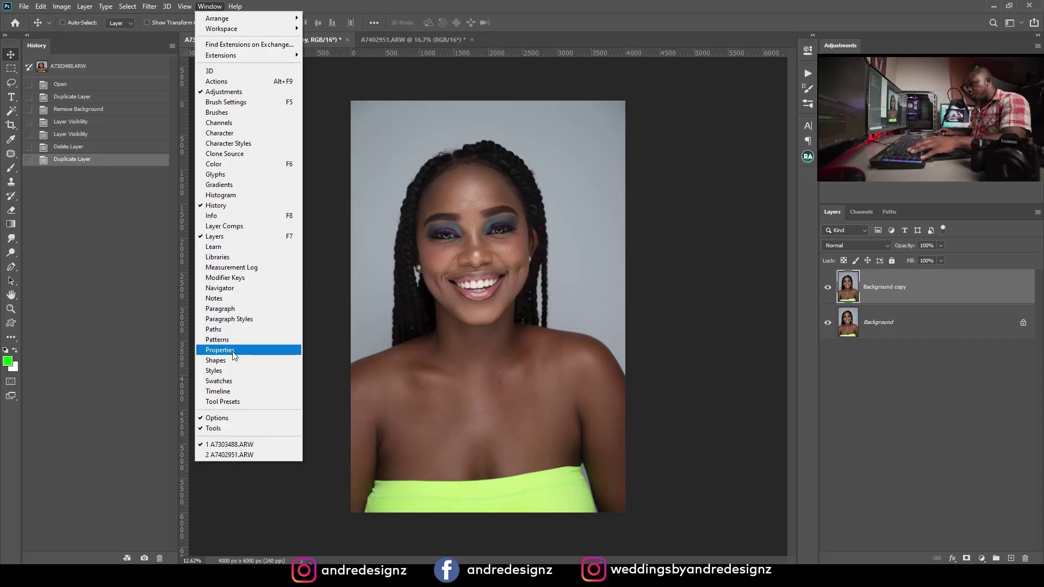
pyautogui.click(234, 350)
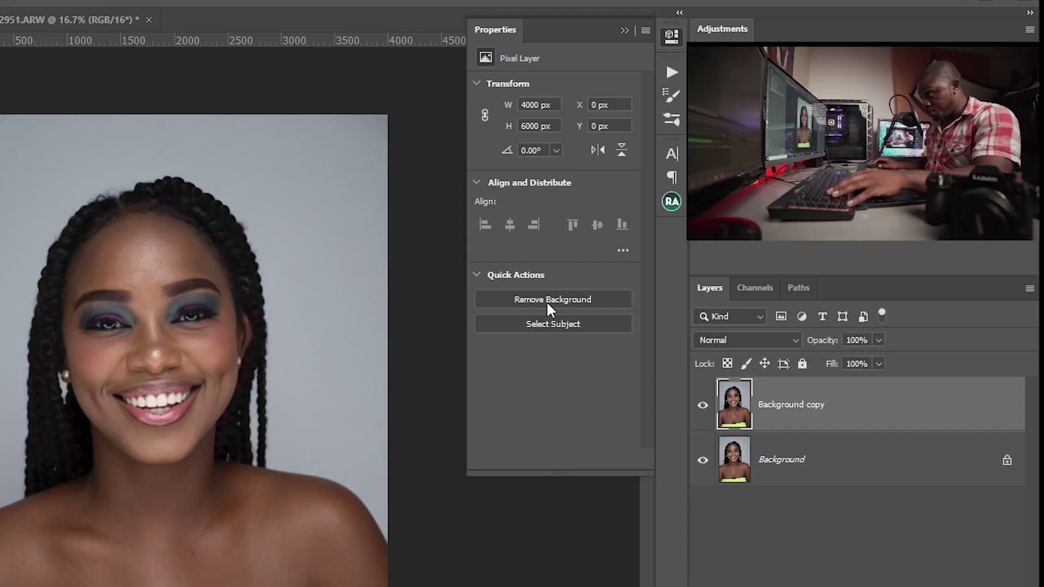
pyautogui.click(730, 220)
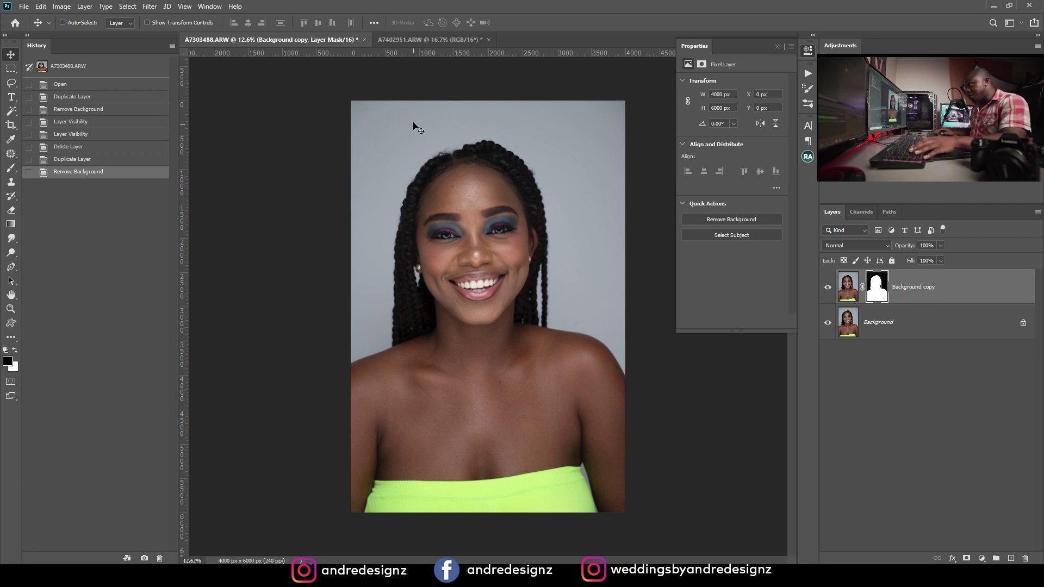
# - Add a new empty Layer 1 directly above the original Background layer
pyautogui.click(933, 326)
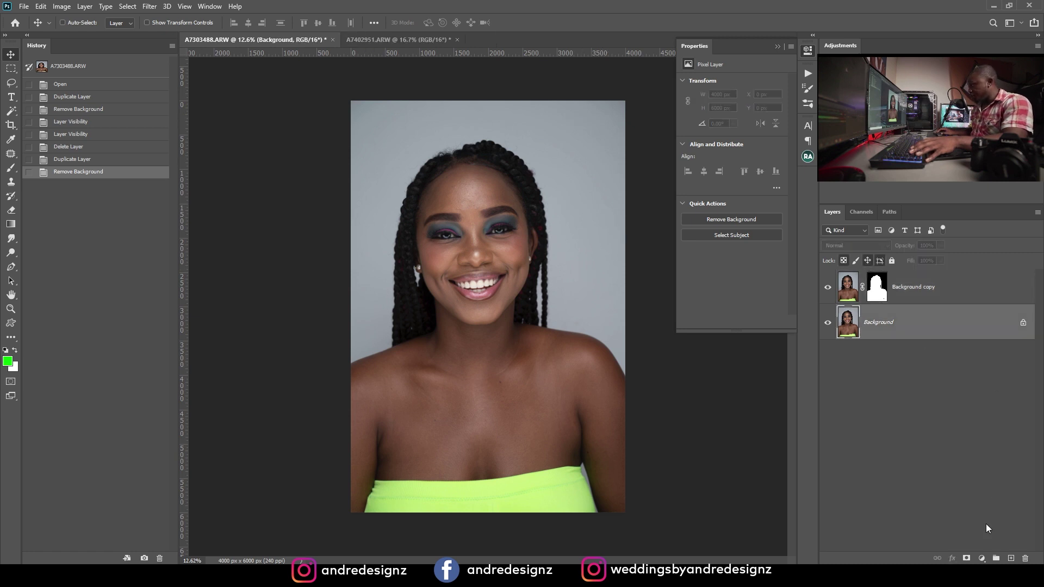
pyautogui.click(1010, 559)
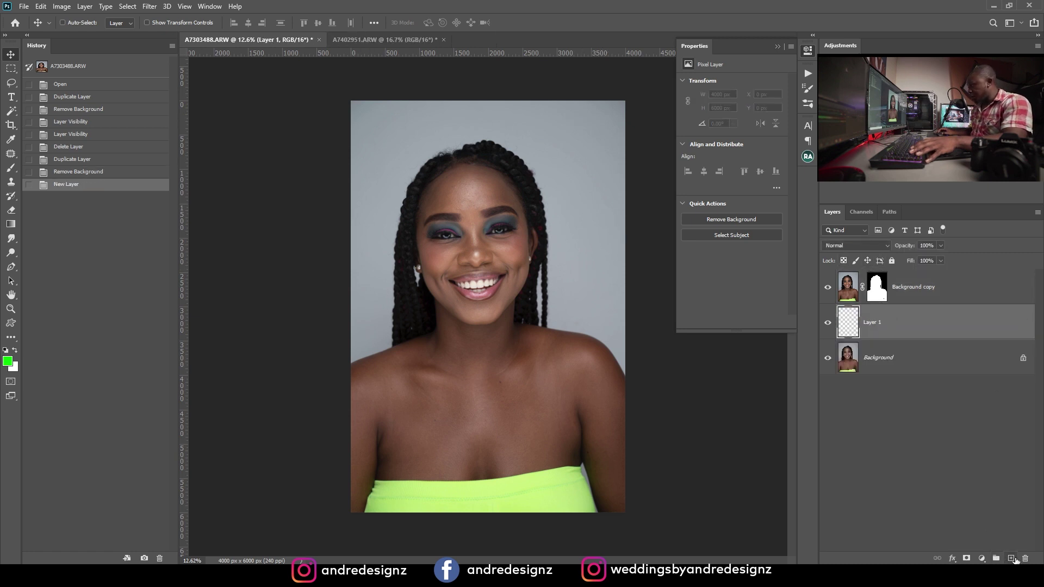
# - Set the foreground colour to blue and fill Layer 1 with it
pyautogui.click(8, 362)
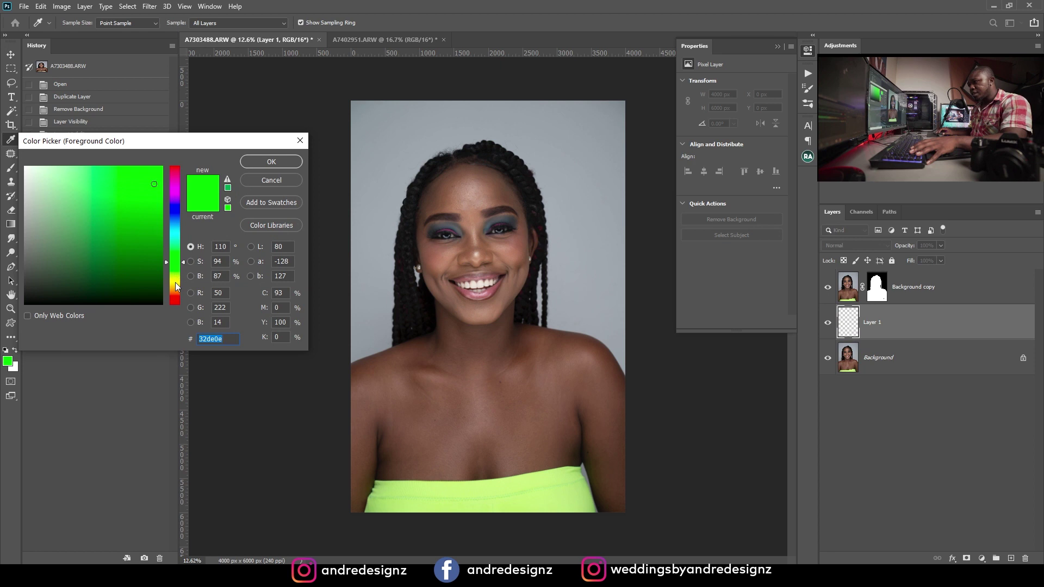
pyautogui.click(174, 213)
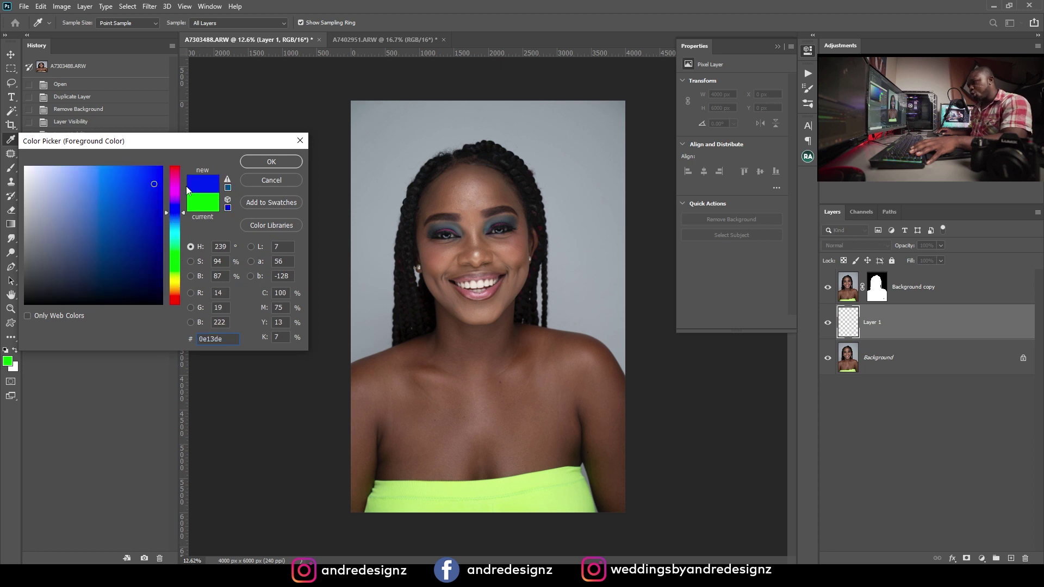
pyautogui.click(271, 162)
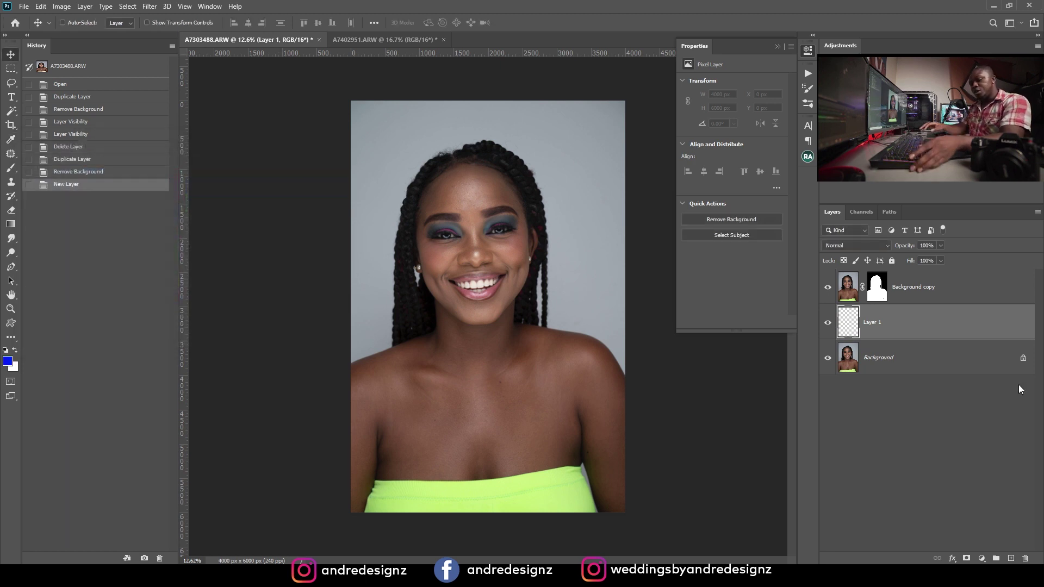
pyautogui.hotkey('alt', 'BackSpace')
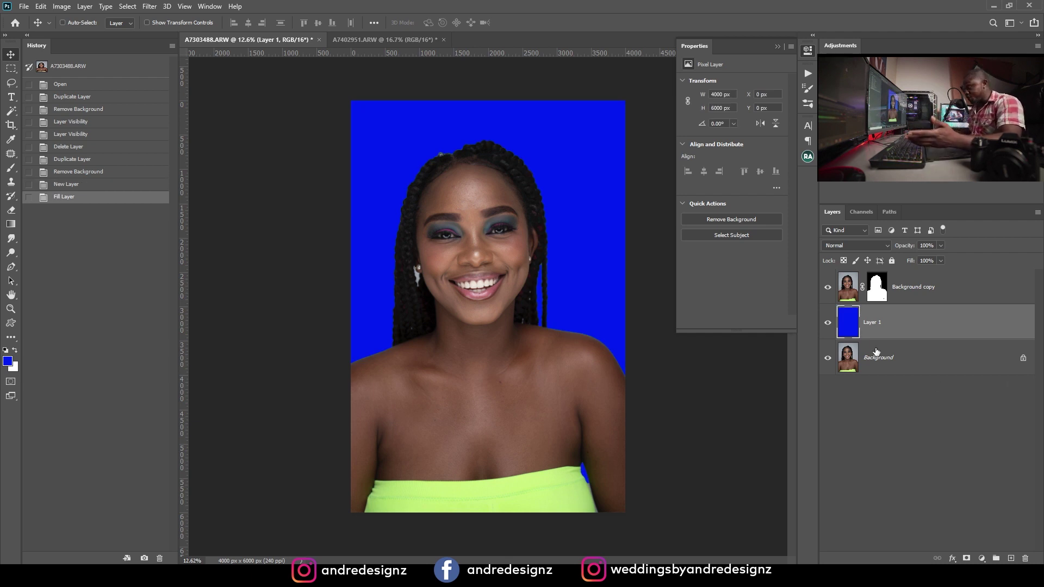
# - Select the Background copy layer's mask
pyautogui.scroll(5, 370, 146)
pyautogui.scroll(-5, 461, 275)
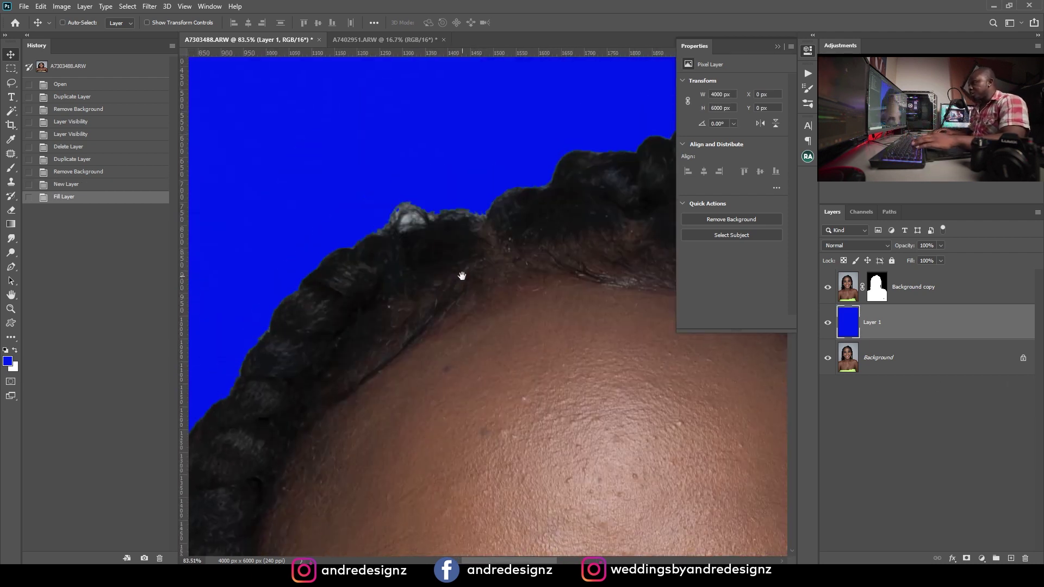
pyautogui.scroll(4, 456, 219)
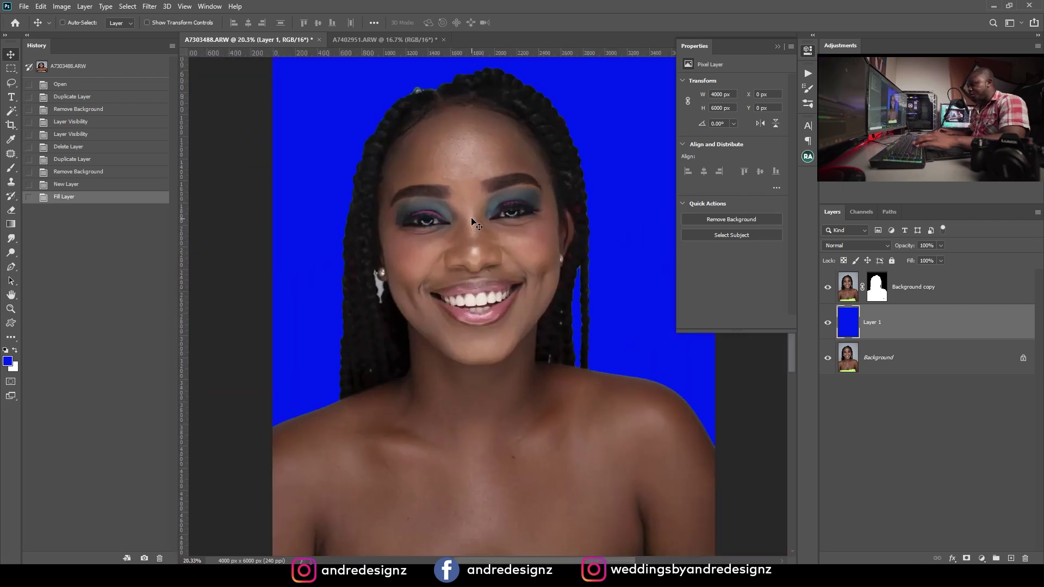
pyautogui.scroll(5, 429, 200)
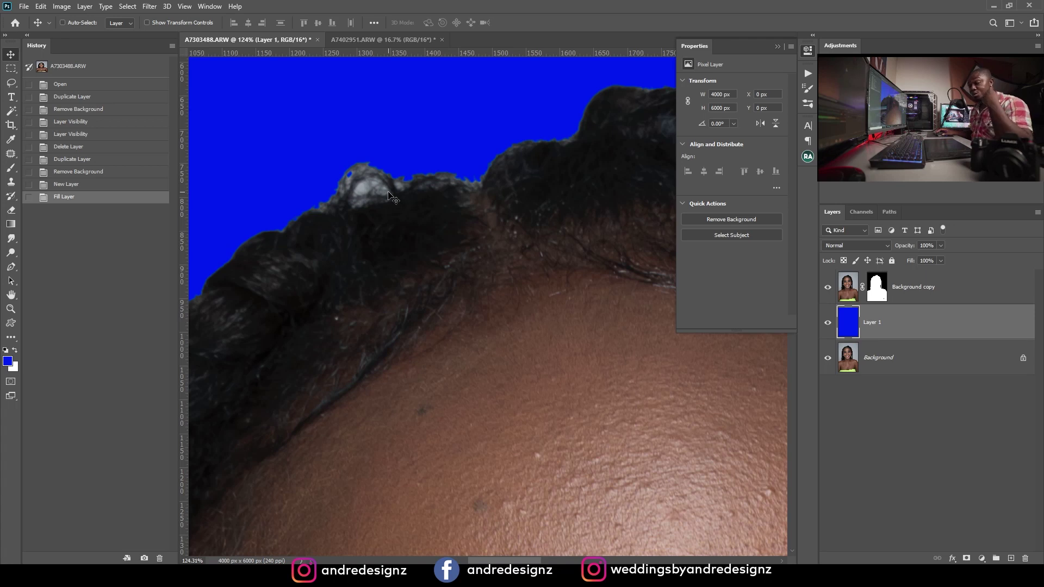
pyautogui.click(878, 286)
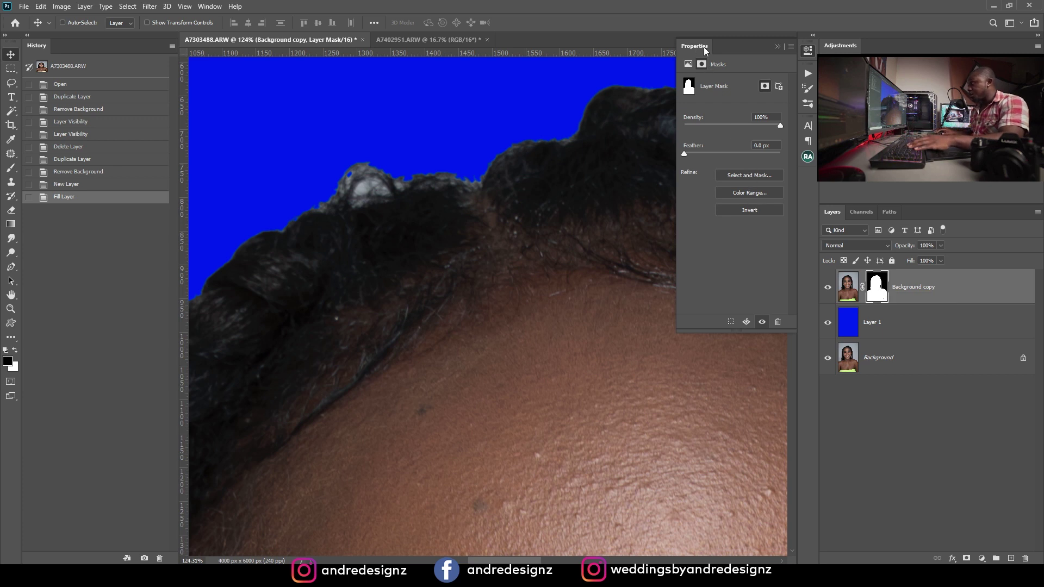
# - In Select and Mask, use the Refine Edge Brush to turn the whitish hair tuft dark
pyautogui.click(759, 175)
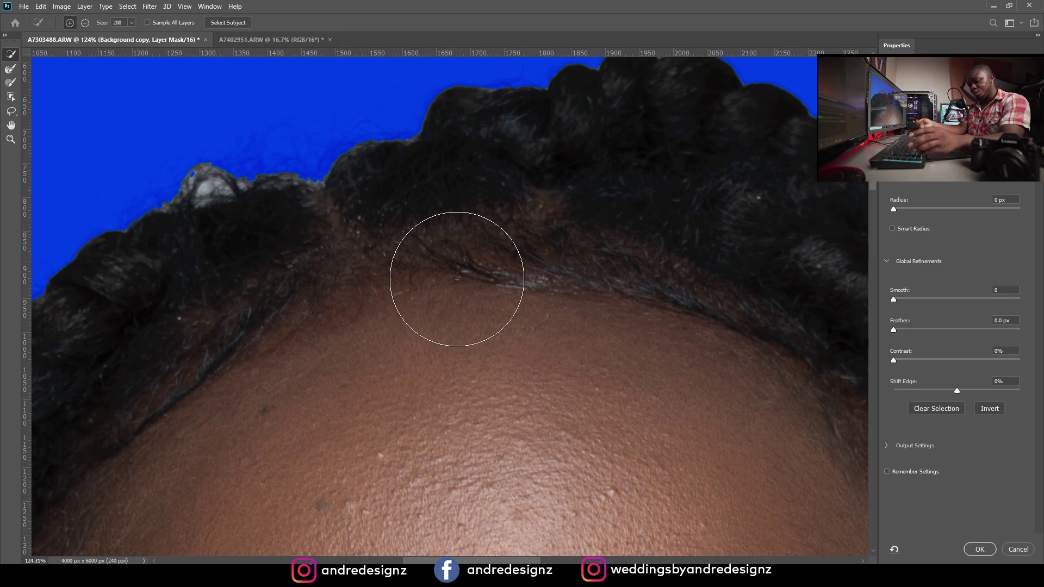
pyautogui.scroll(-3, 456, 279)
pyautogui.scroll(-4, 457, 279)
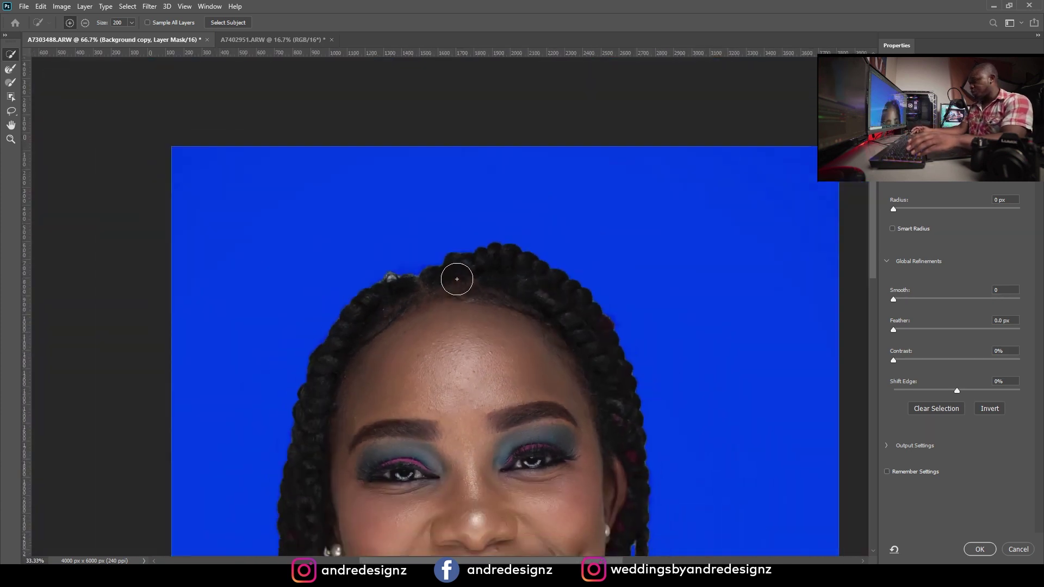
pyautogui.scroll(1, 457, 279)
pyautogui.scroll(2, 457, 279)
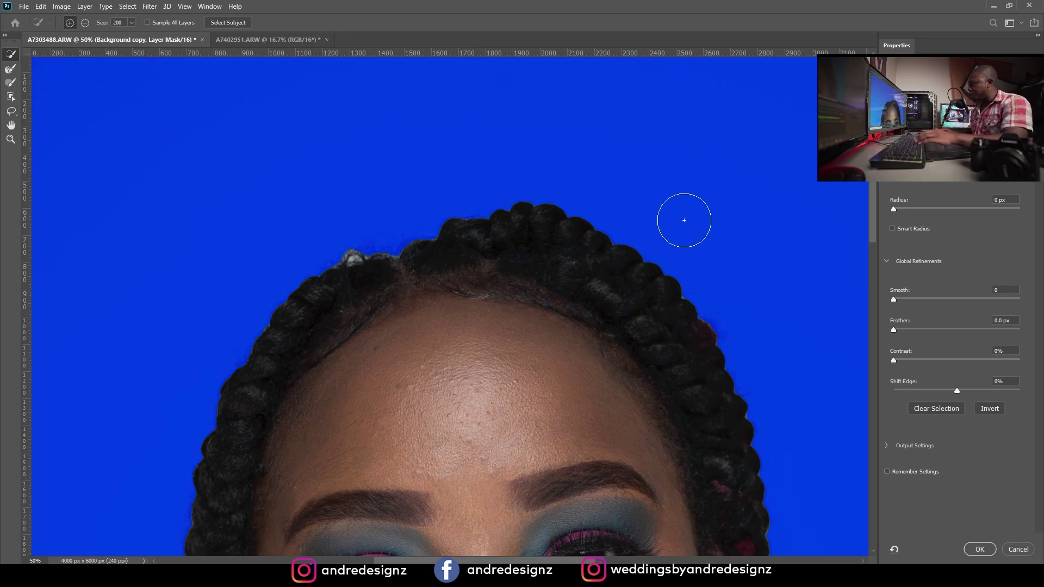
pyautogui.click(11, 70)
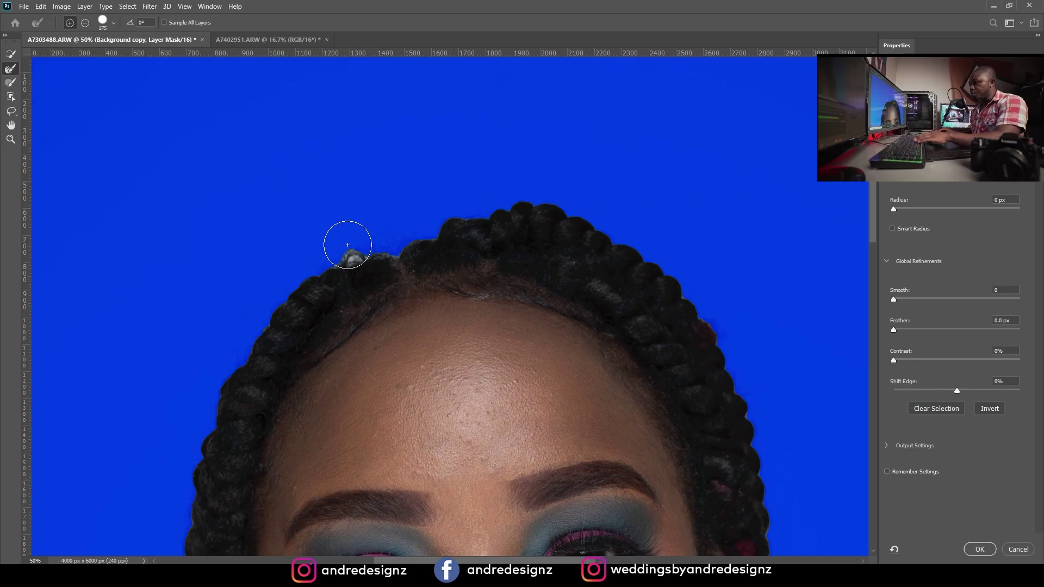
pyautogui.moveTo(348, 245); pyautogui.dragTo(373, 247)
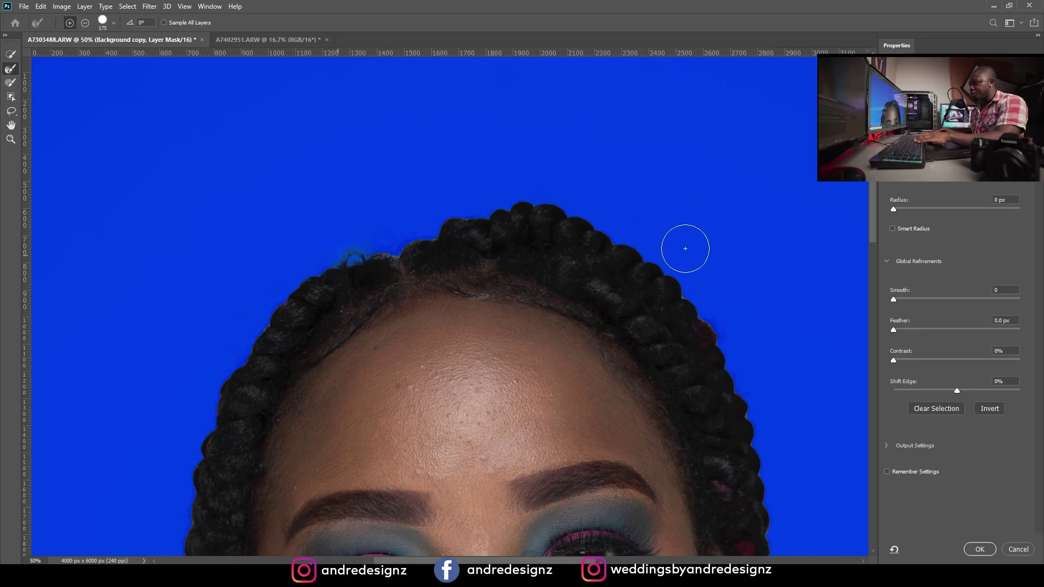
# - Shrink the brush to 70, refine the left braids and shoulder edge, and apply the refinement
pyautogui.moveTo(727, 341)
pyautogui.mouseDown()
pyautogui.moveTo(454, 168)
pyautogui.moveTo(455, 222)
pyautogui.mouseUp()
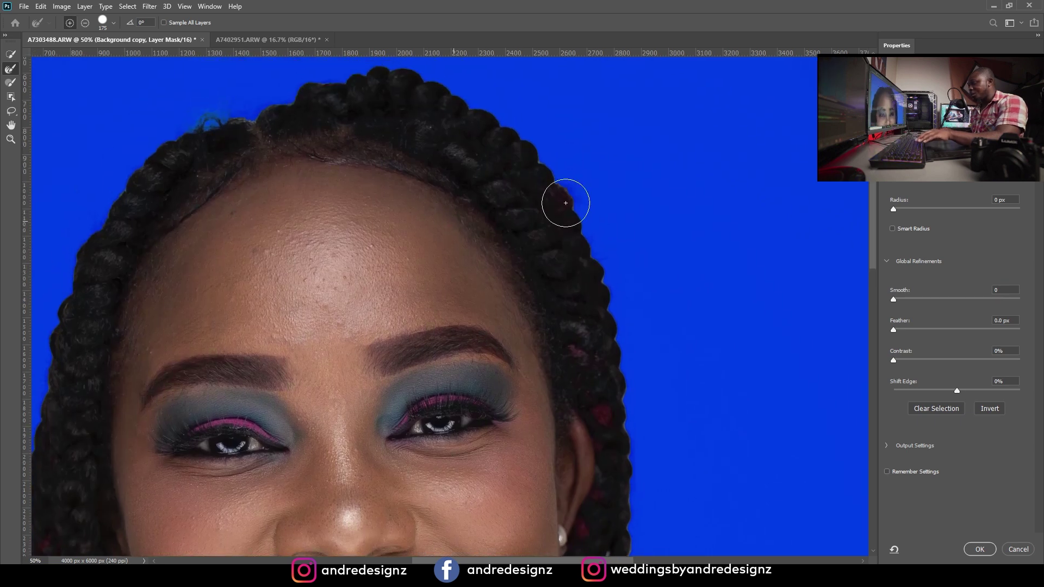
pyautogui.press('[')
pyautogui.press('[')
pyautogui.press('[')
pyautogui.press('[')
pyautogui.press('[')
pyautogui.press('[')
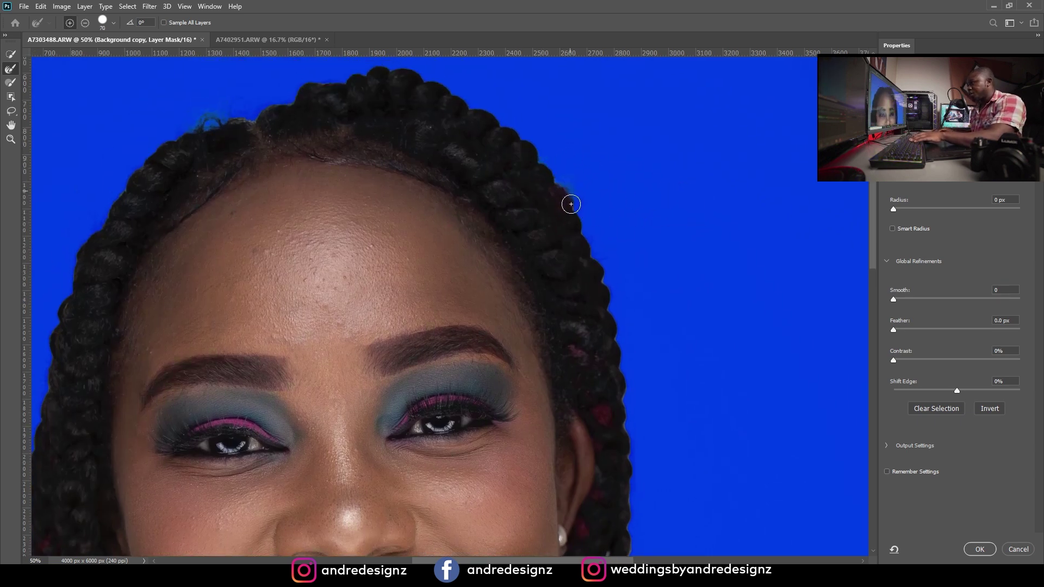
pyautogui.scroll(-6, 312, 207)
pyautogui.hscroll(-5, 313, 207)
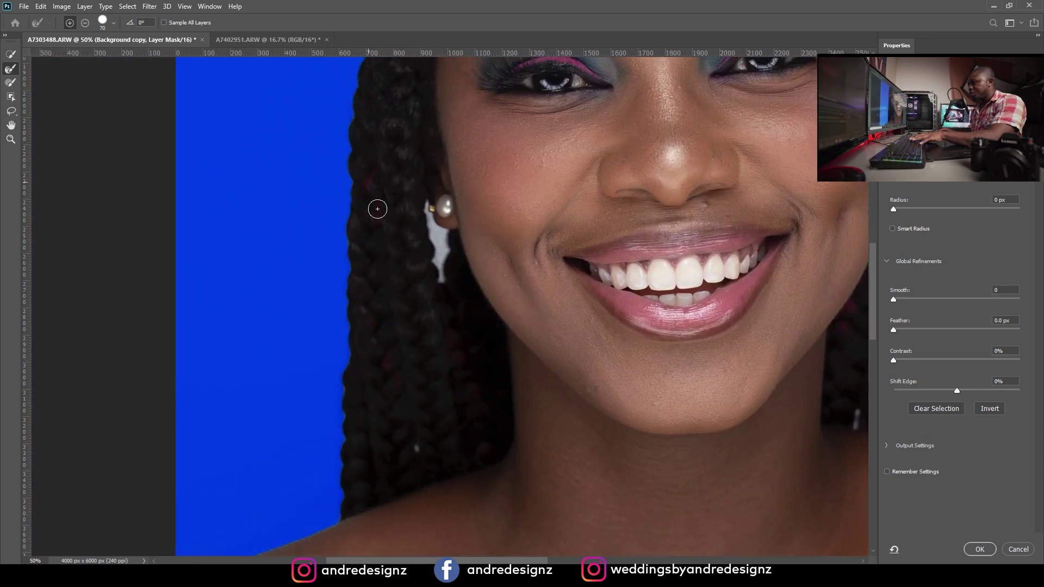
pyautogui.scroll(-5, 361, 190)
pyautogui.hscroll(2, 361, 190)
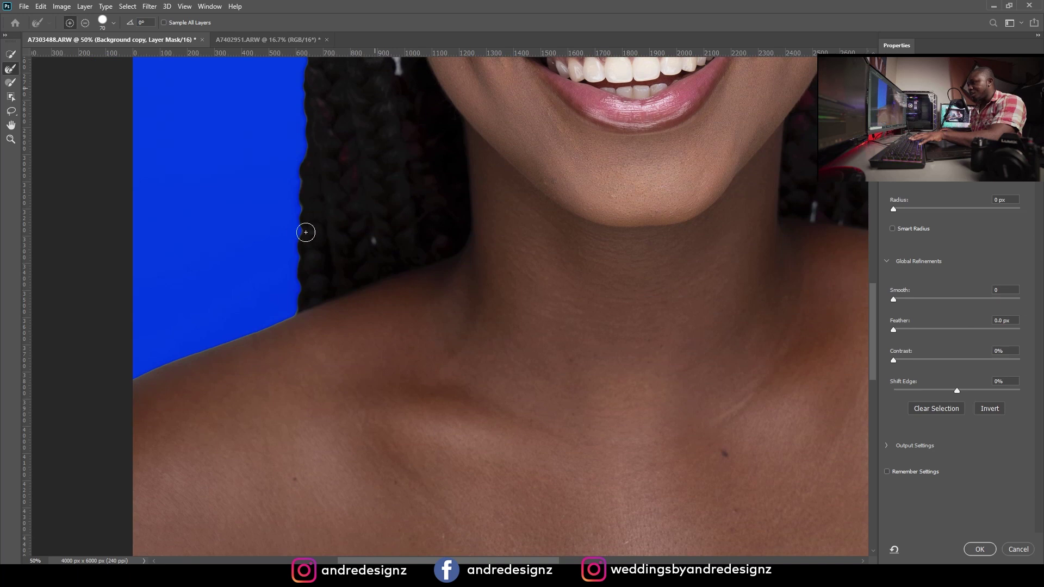
pyautogui.moveTo(298, 210); pyautogui.dragTo(292, 237)
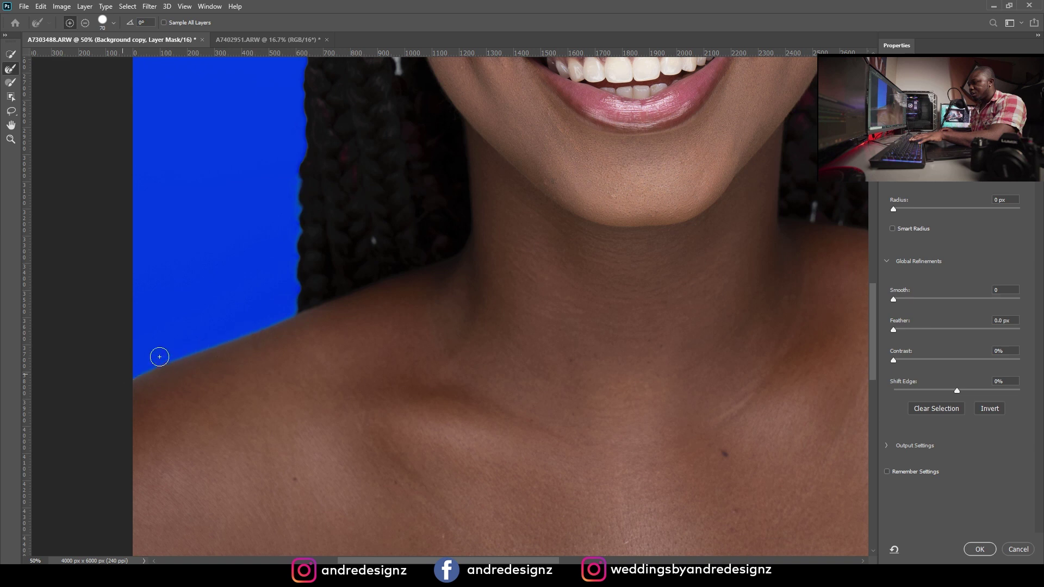
pyautogui.moveTo(337, 289); pyautogui.dragTo(629, 168)
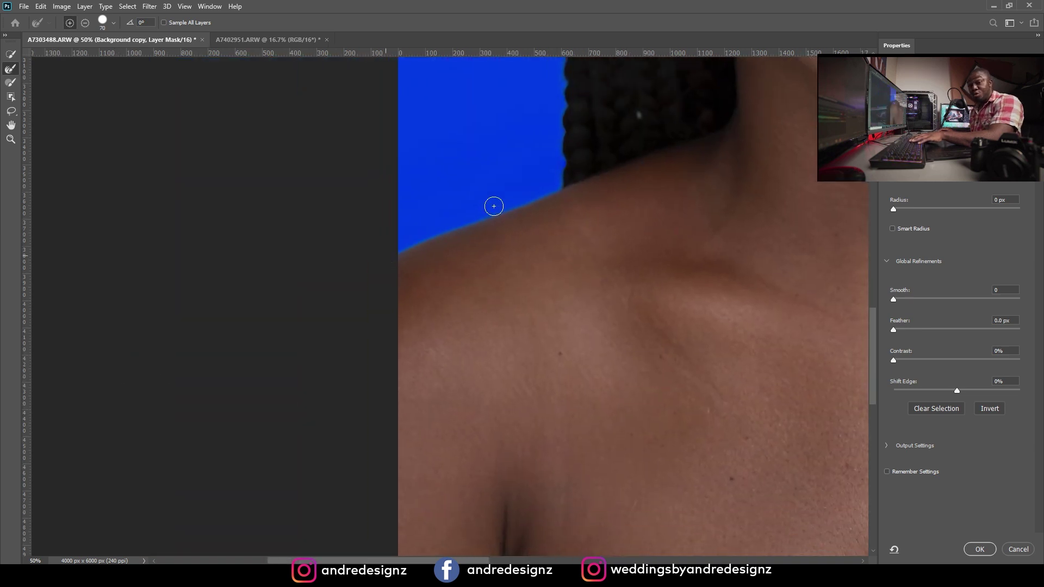
pyautogui.click(987, 550)
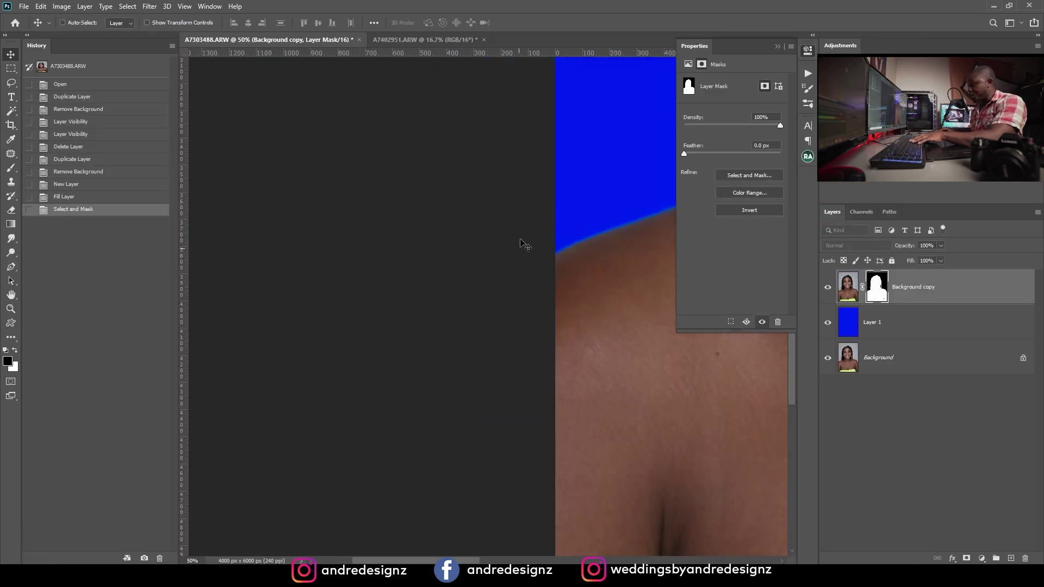
# - Zoom out to review the blue-backdrop portrait, then switch to the A7402951.ARW document
pyautogui.scroll(-5, 537, 215)
pyautogui.scroll(5, 587, 210)
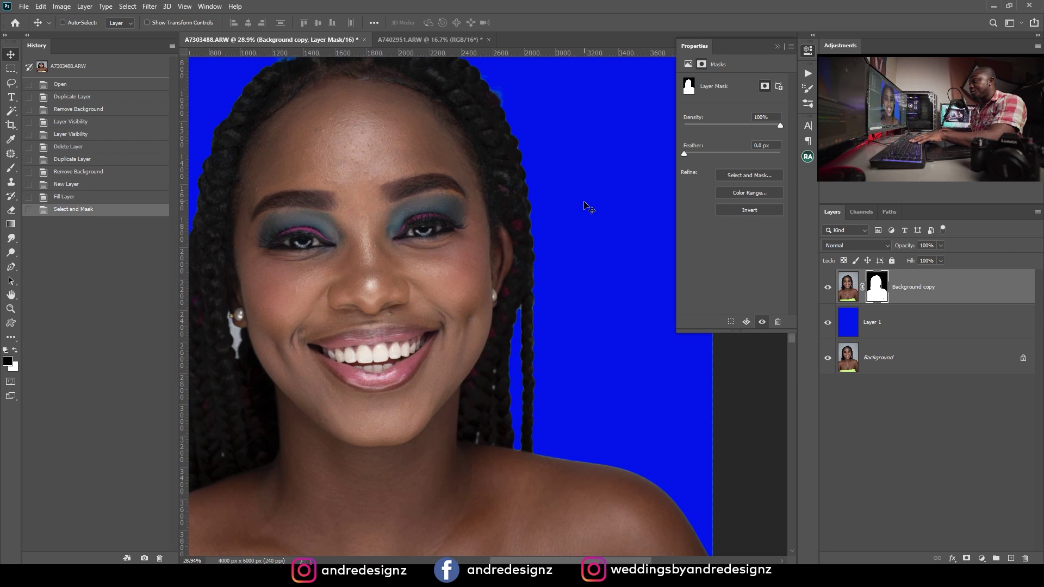
pyautogui.scroll(-3, 589, 209)
pyautogui.scroll(-2, 507, 141)
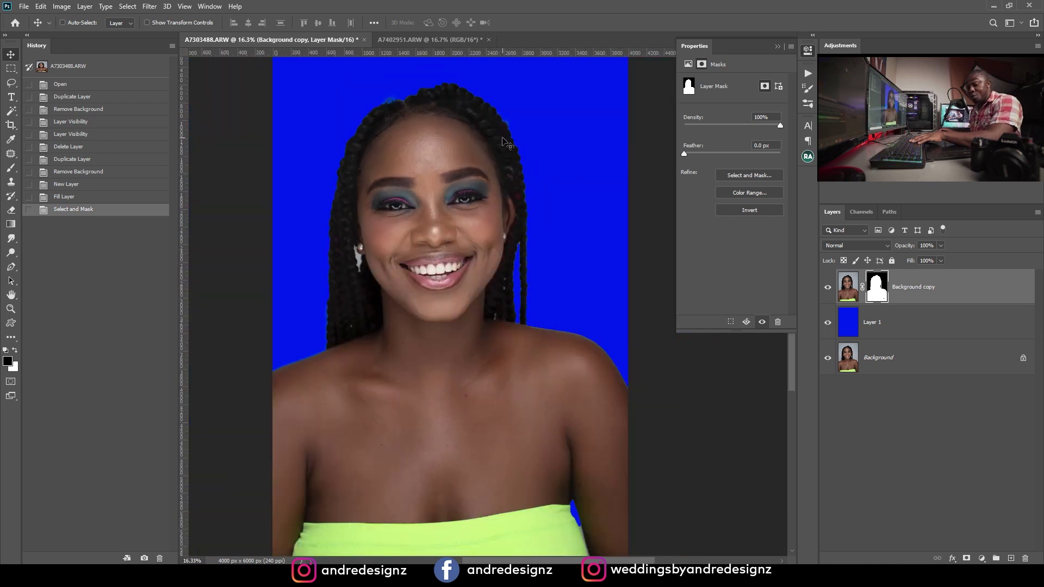
pyautogui.scroll(-2, 543, 157)
pyautogui.scroll(2, 544, 157)
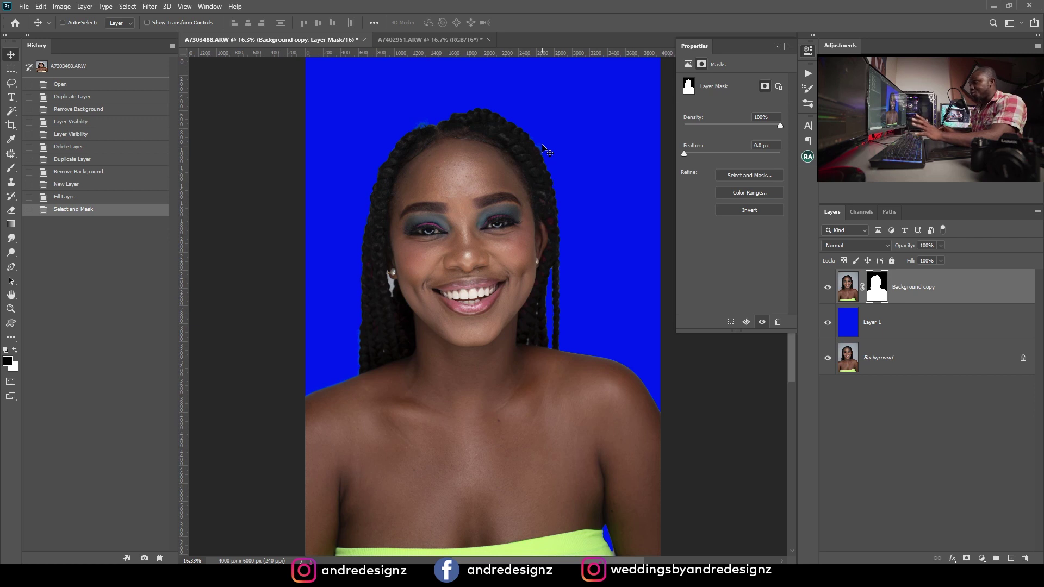
pyautogui.click(426, 40)
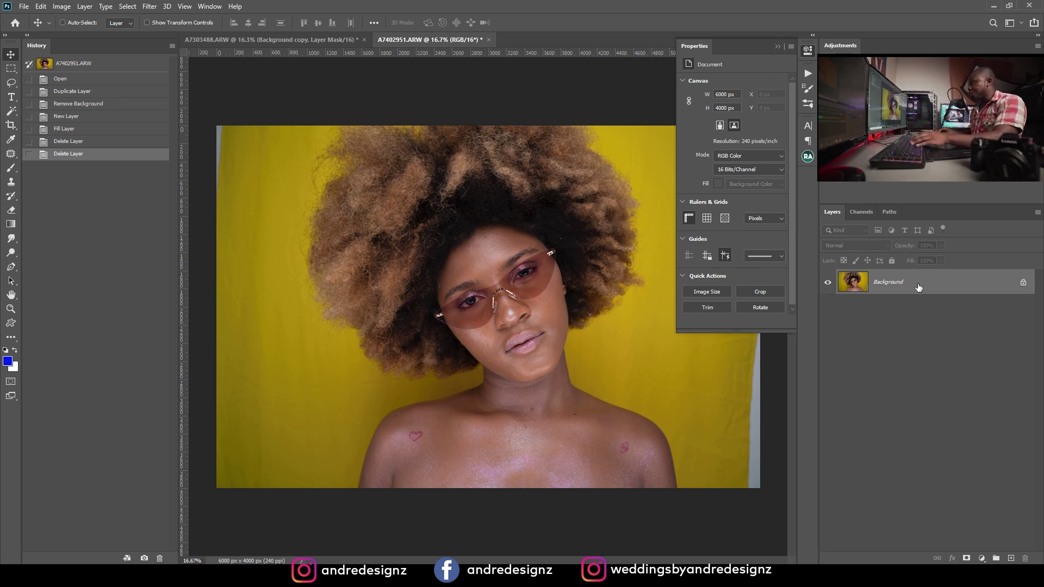
# - Duplicate the Background layer, apply Remove Background to the copy, and reselect the original Background
pyautogui.moveTo(966, 284); pyautogui.dragTo(1011, 558)
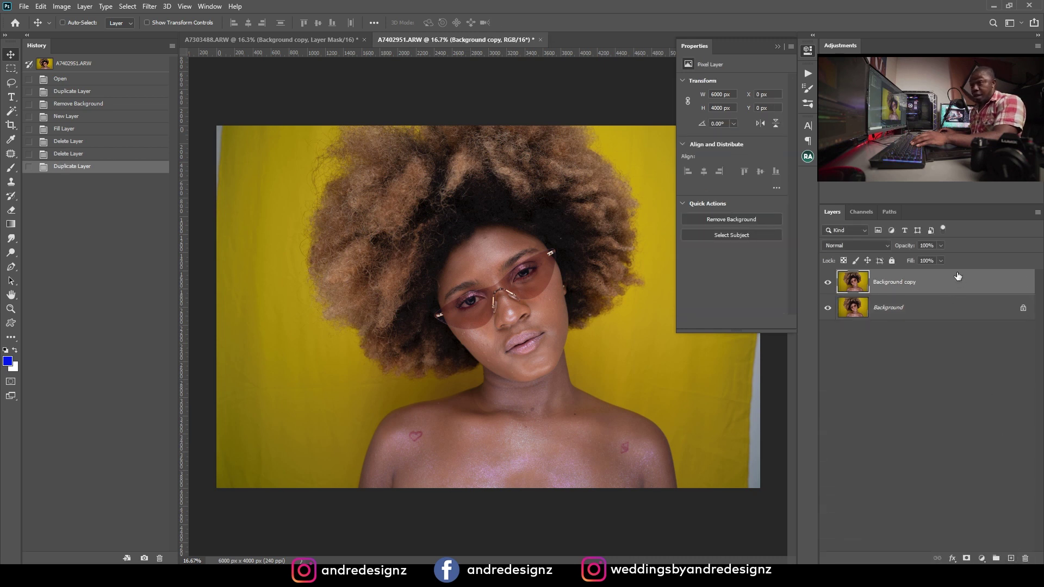
pyautogui.click(742, 219)
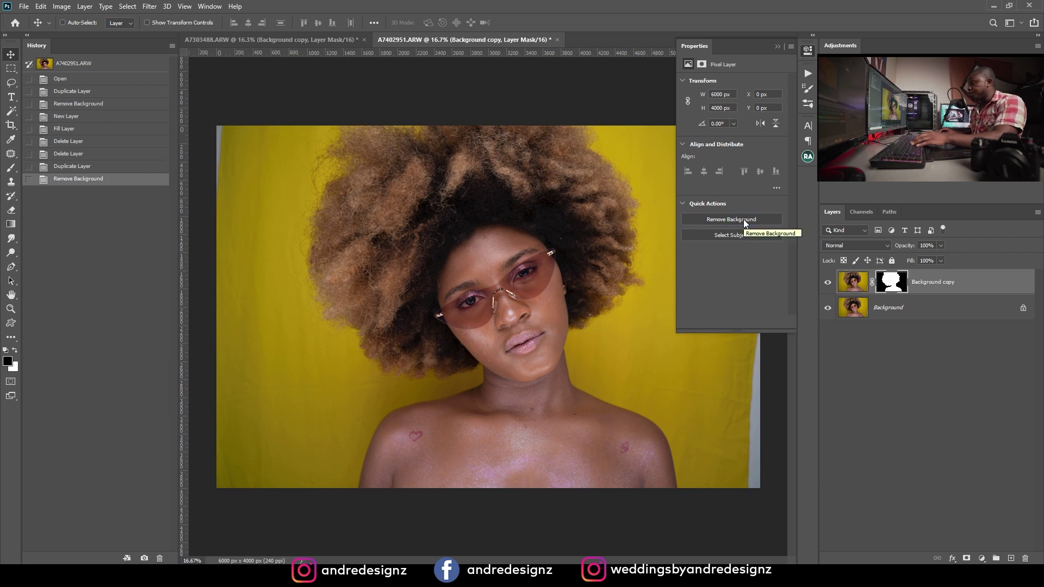
pyautogui.click(945, 308)
pyautogui.click(8, 361)
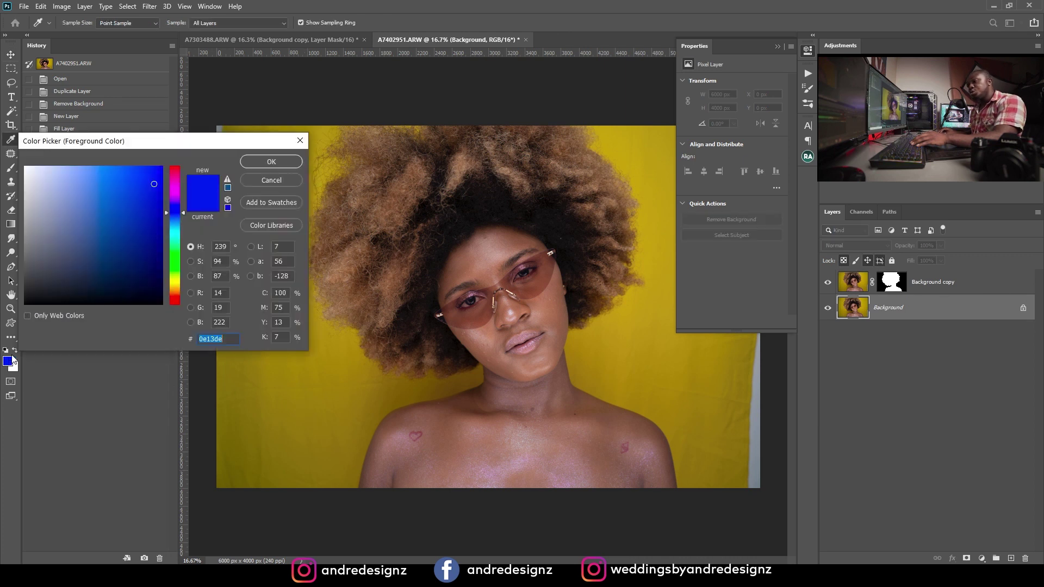
# - Fill the original Background layer with light blue, then open Select and Mask on the copy's mask
pyautogui.moveTo(176, 289); pyautogui.dragTo(177, 286)
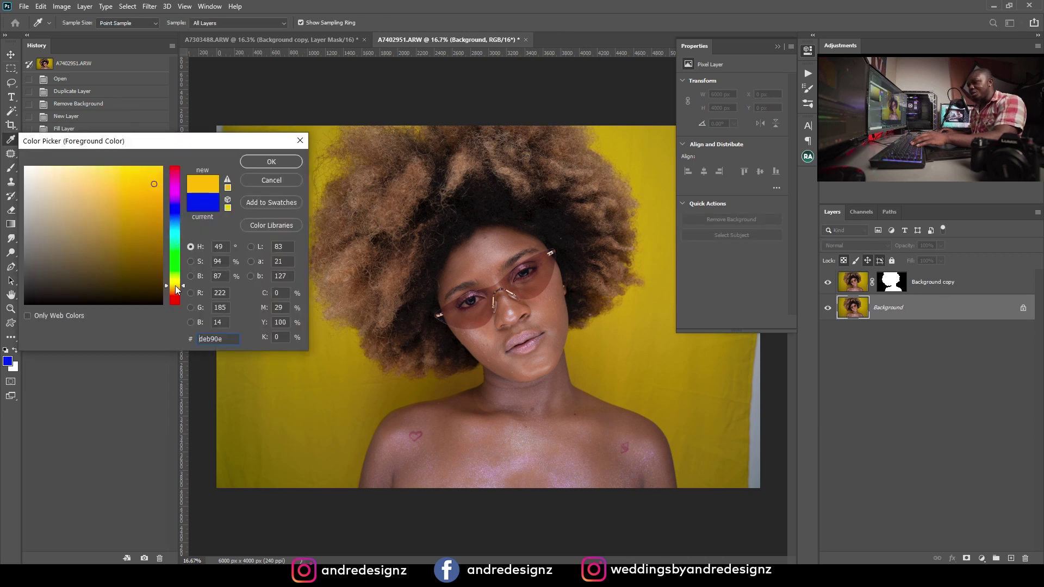
pyautogui.click(177, 225)
pyautogui.click(266, 163)
pyautogui.press('v')
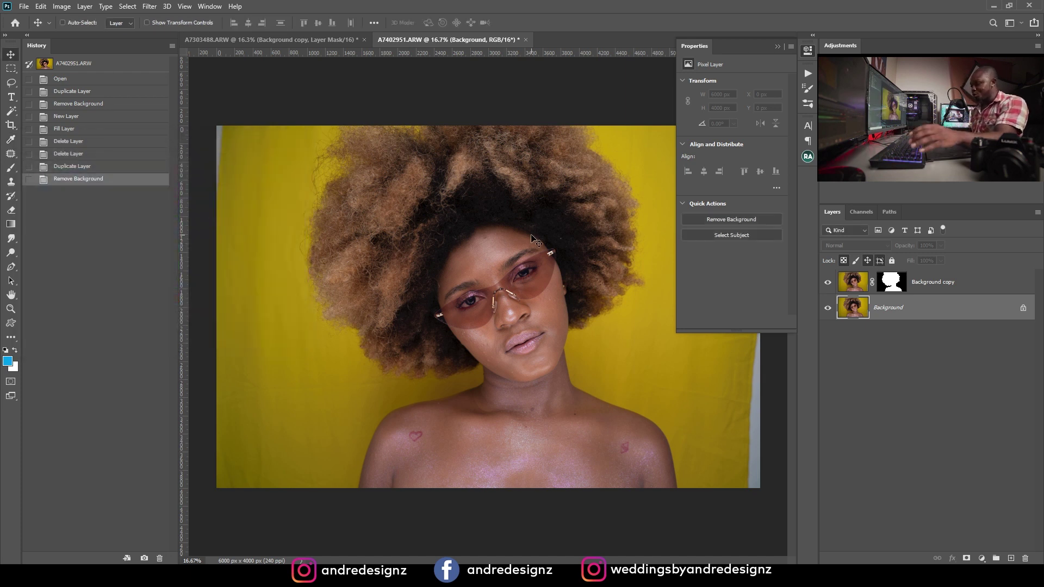
pyautogui.hotkey('alt', 'BackSpace')
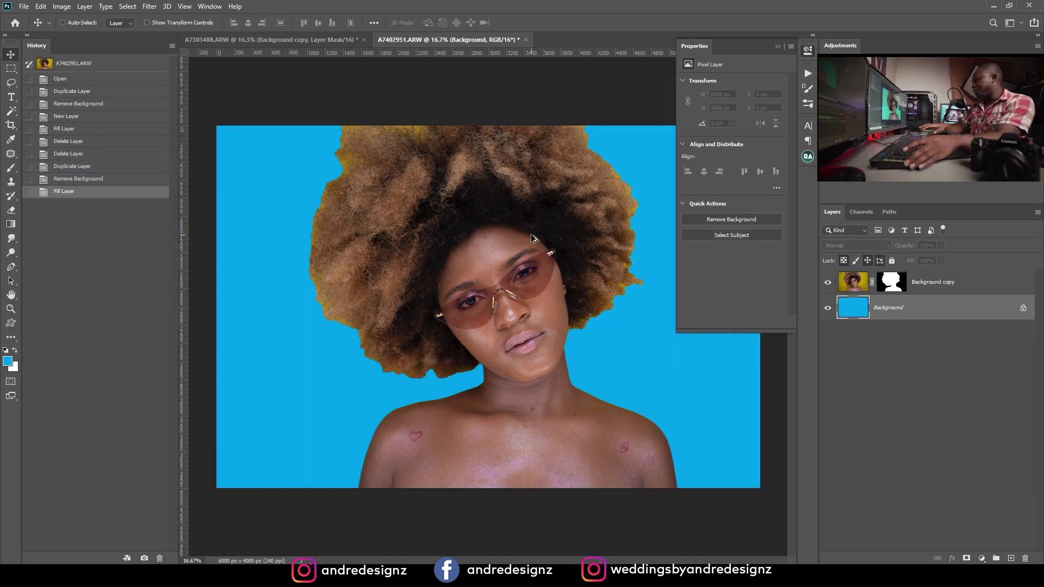
pyautogui.click(890, 285)
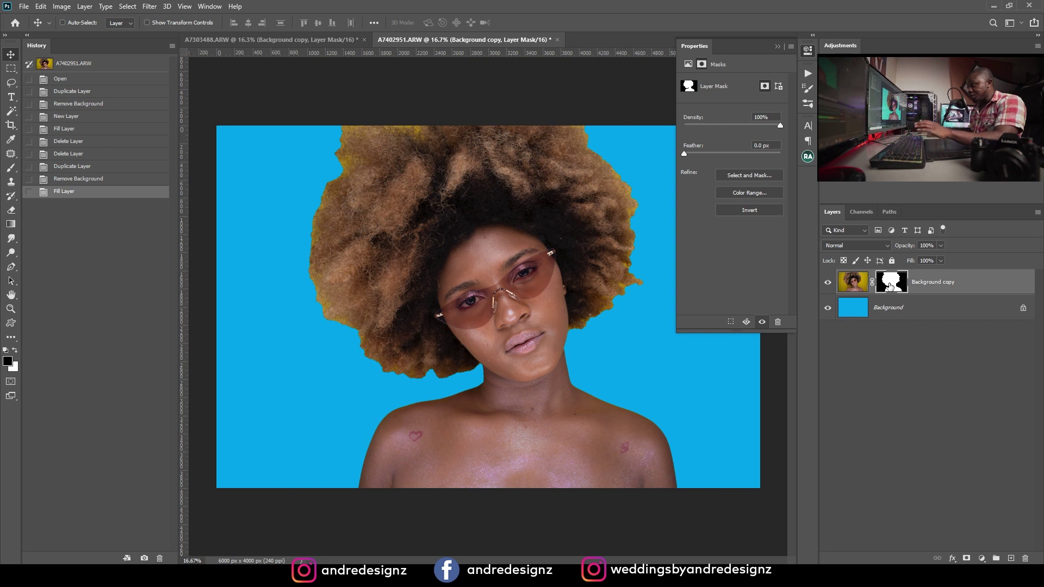
pyautogui.click(753, 175)
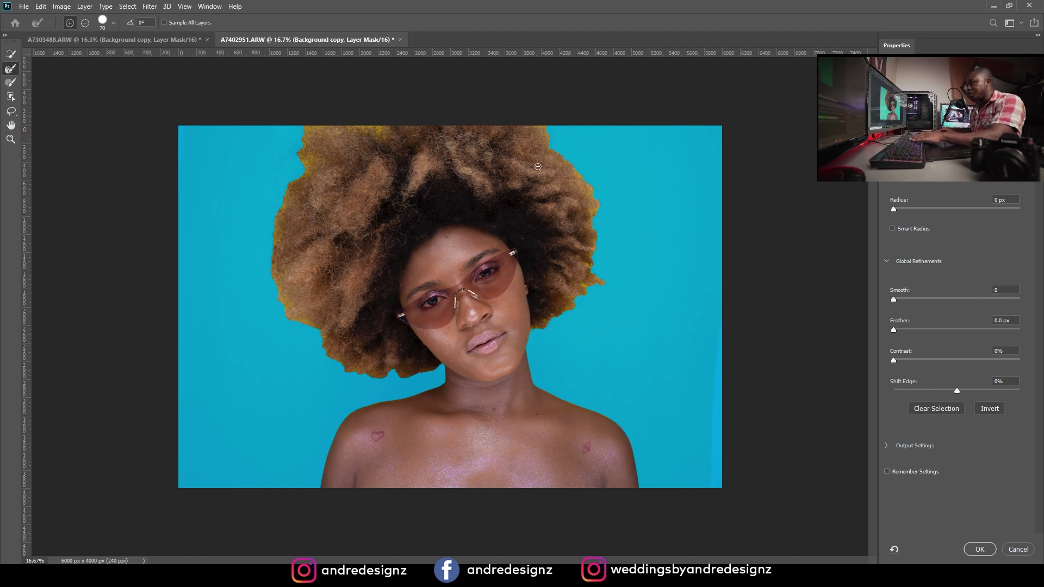
# - Shrink the Refine Edge Brush to 300 and brush the afro's top, left and lower-left edges
pyautogui.press('[')
pyautogui.press('[')
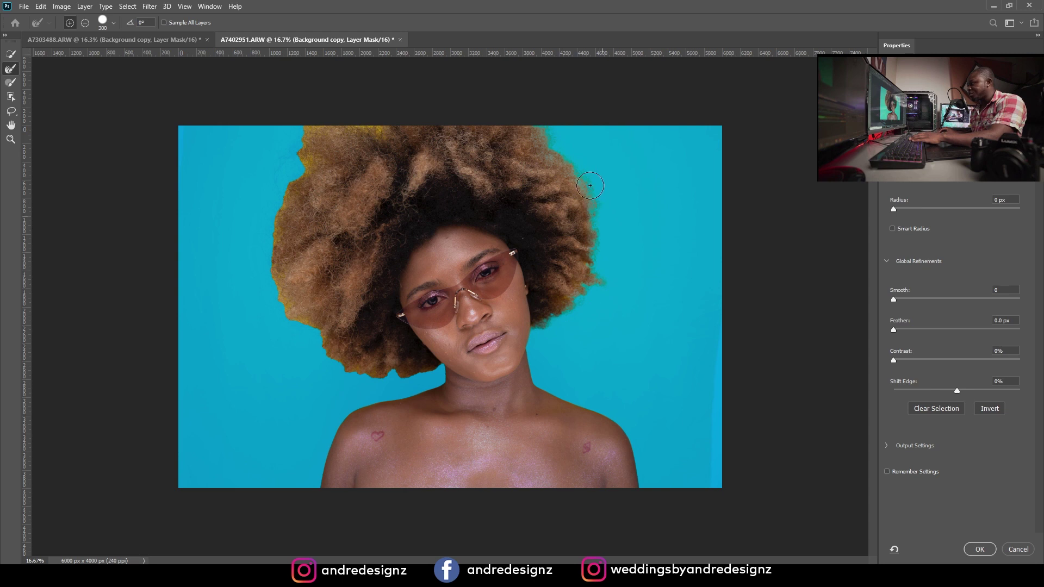
pyautogui.moveTo(541, 120)
pyautogui.mouseDown()
pyautogui.moveTo(312, 126)
pyautogui.moveTo(298, 178)
pyautogui.moveTo(281, 193)
pyautogui.mouseUp()
pyautogui.moveTo(269, 236)
pyautogui.mouseDown()
pyautogui.moveTo(290, 311)
pyautogui.moveTo(323, 328)
pyautogui.moveTo(339, 362)
pyautogui.moveTo(368, 376)
pyautogui.moveTo(433, 369)
pyautogui.moveTo(355, 373)
pyautogui.mouseUp()
pyautogui.moveTo(317, 181); pyautogui.dragTo(381, 130)
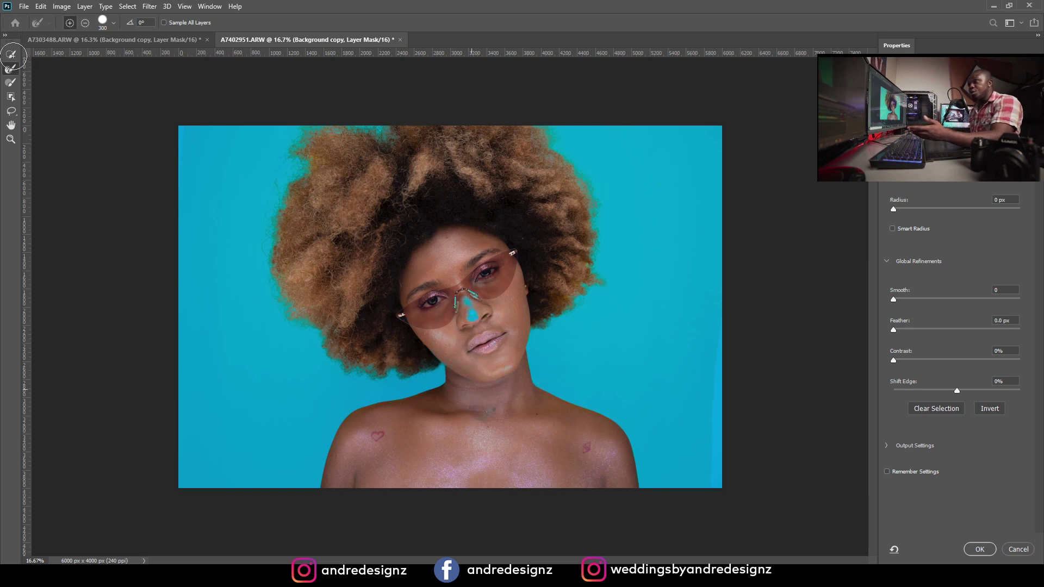
pyautogui.click(11, 54)
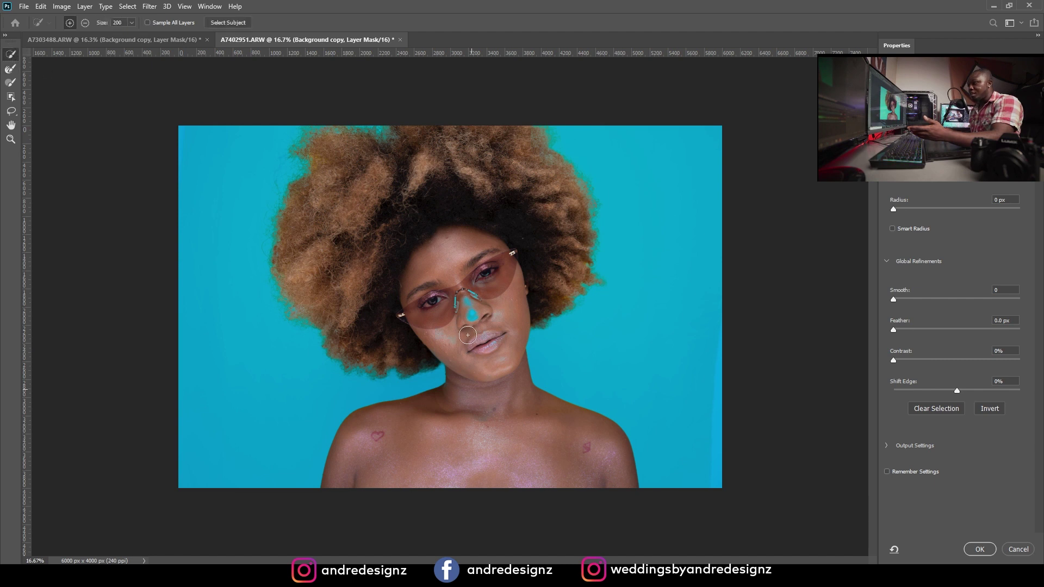